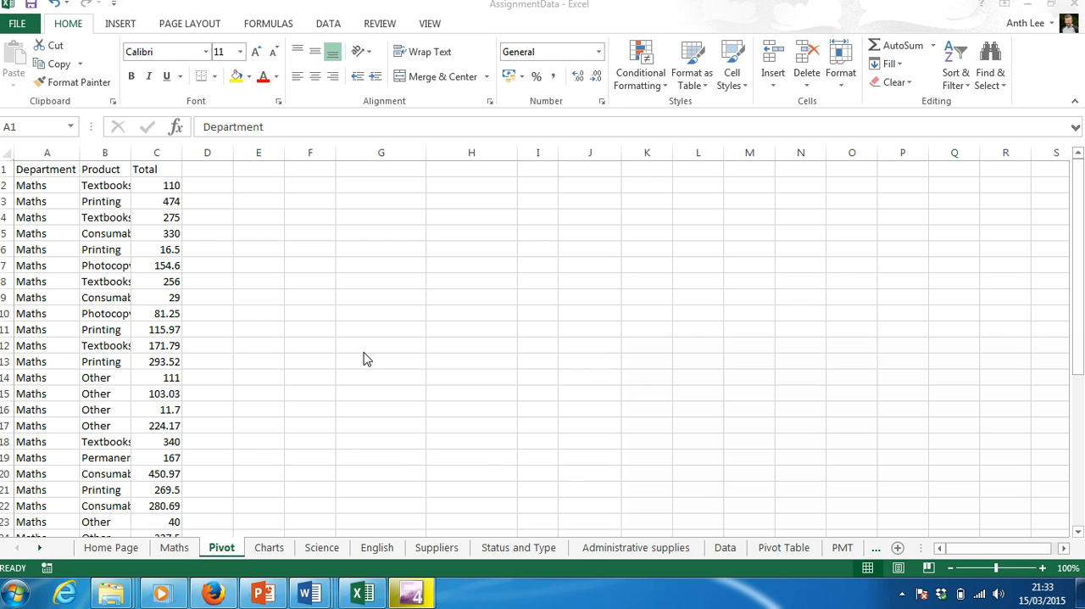
Start a PivotChart from the Department, Product and Total data in columns A to C.
left_click(44, 161)
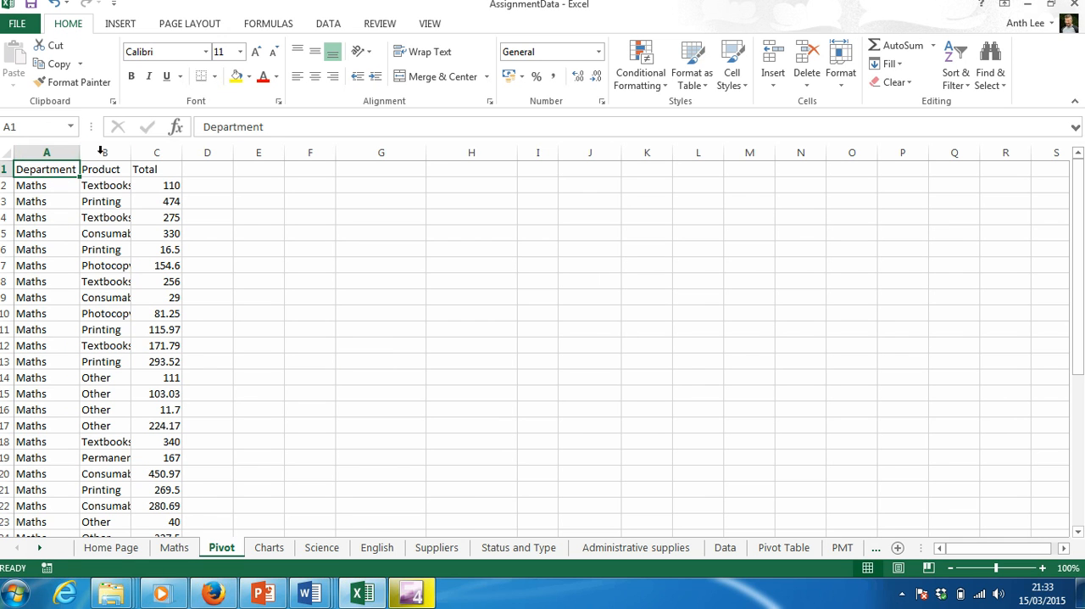
left_click(40, 149)
left_click_drag(39, 149, 157, 157)
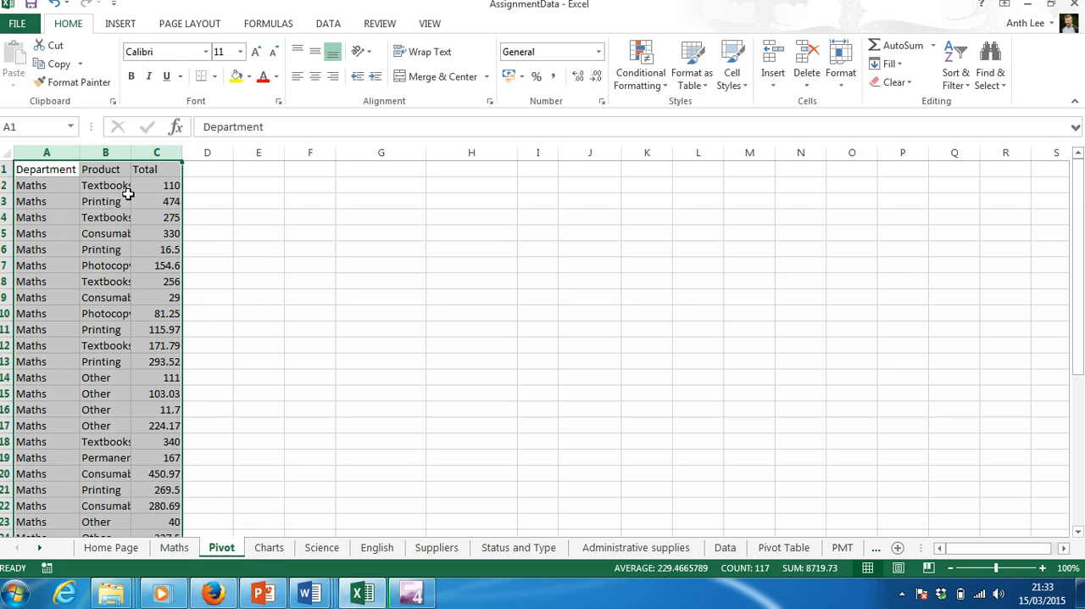
left_click(121, 29)
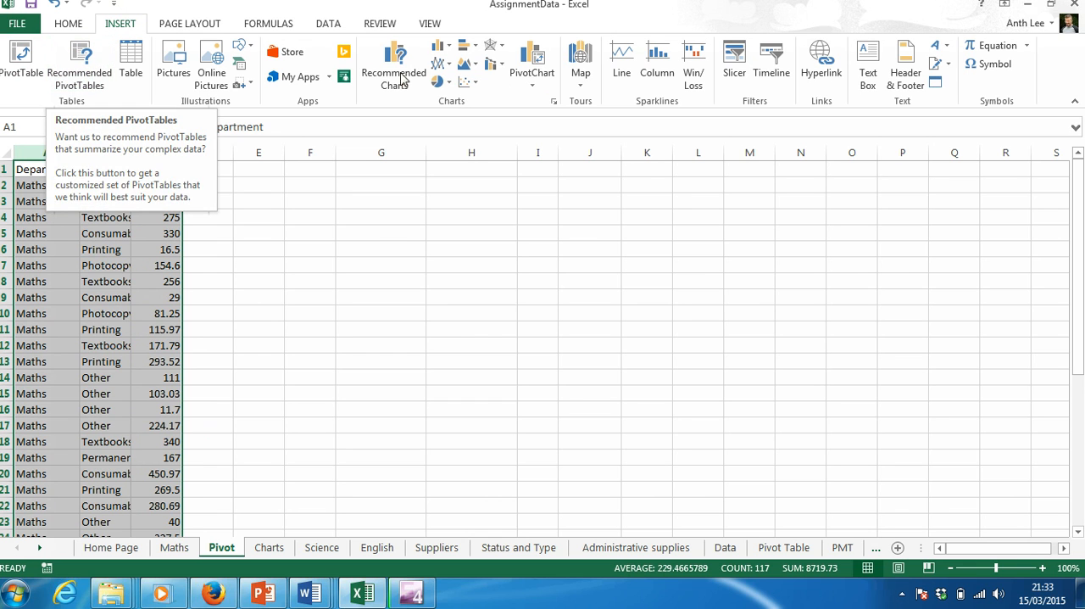
left_click(531, 56)
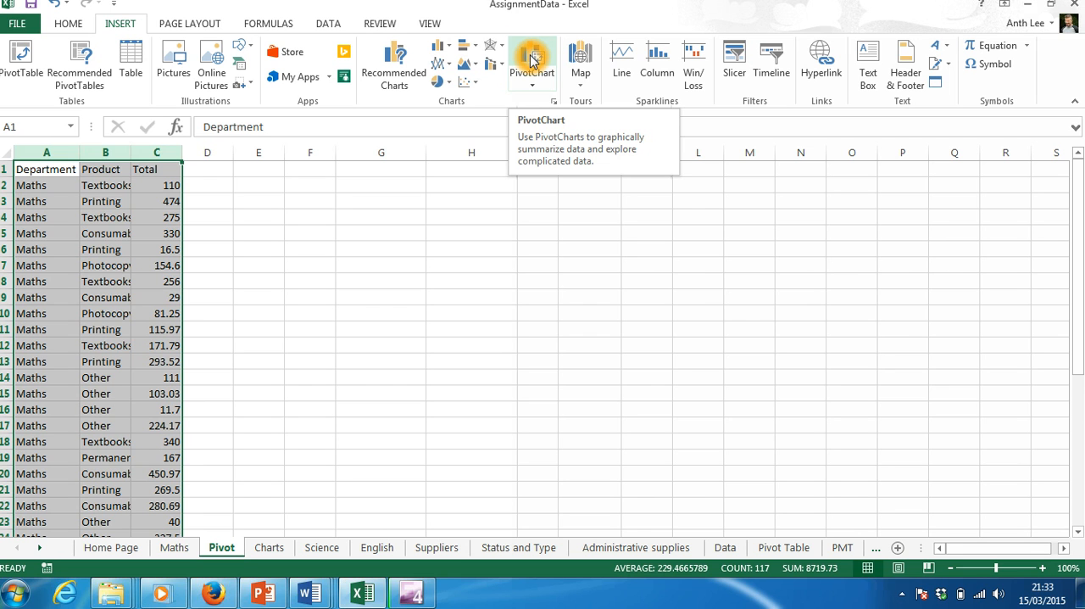
left_click(531, 55)
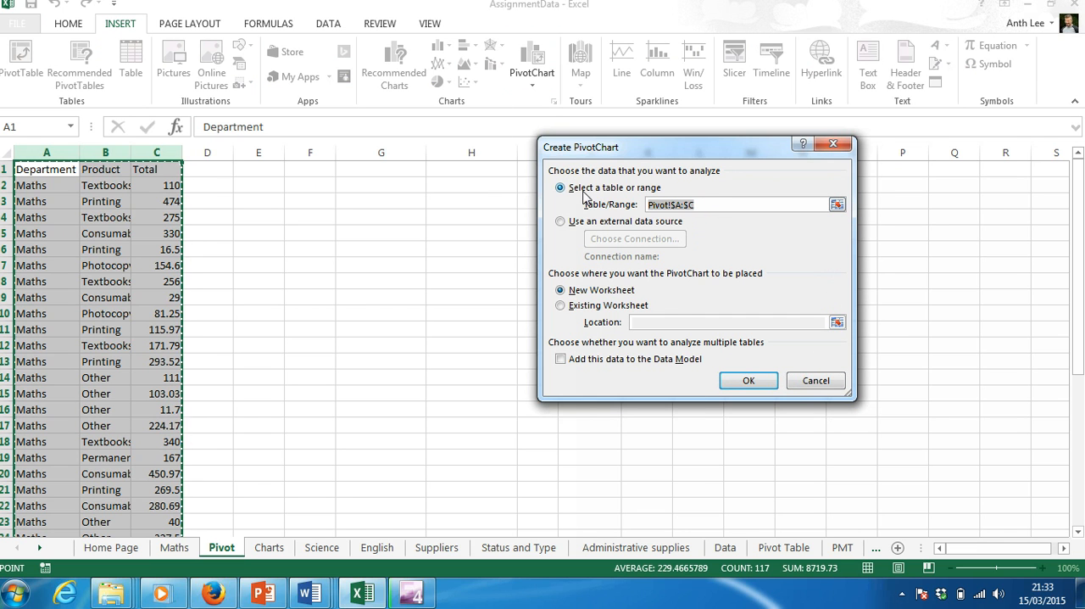
Examine the source range and the placement options for the new PivotChart.
left_click(629, 193)
left_click(659, 207)
left_click(652, 207)
left_click(670, 206)
left_click(678, 206)
left_click(687, 205)
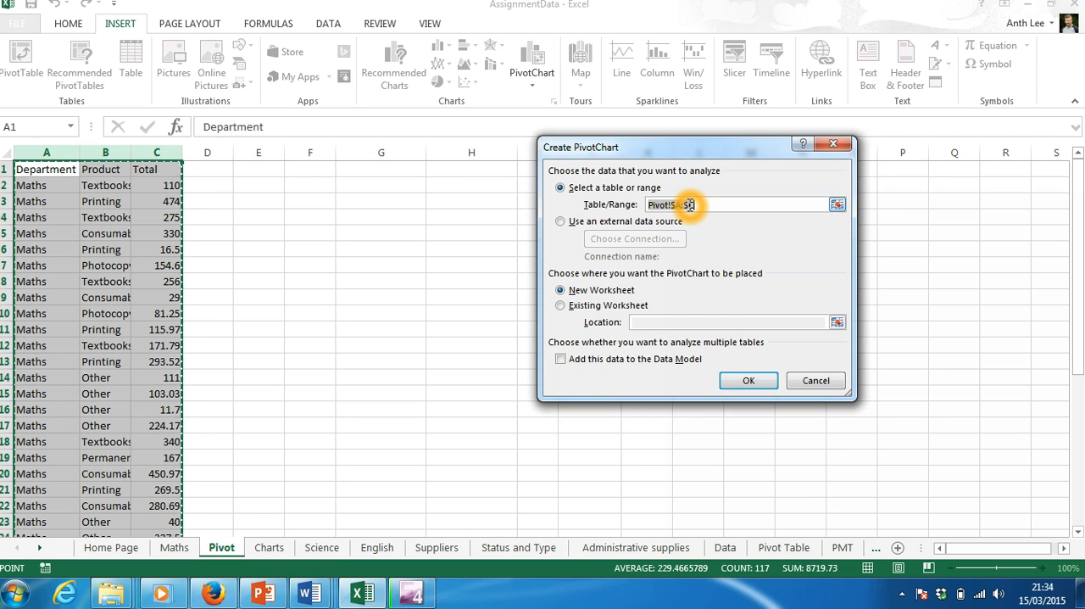
left_click(697, 308)
left_click(657, 272)
left_click(742, 280)
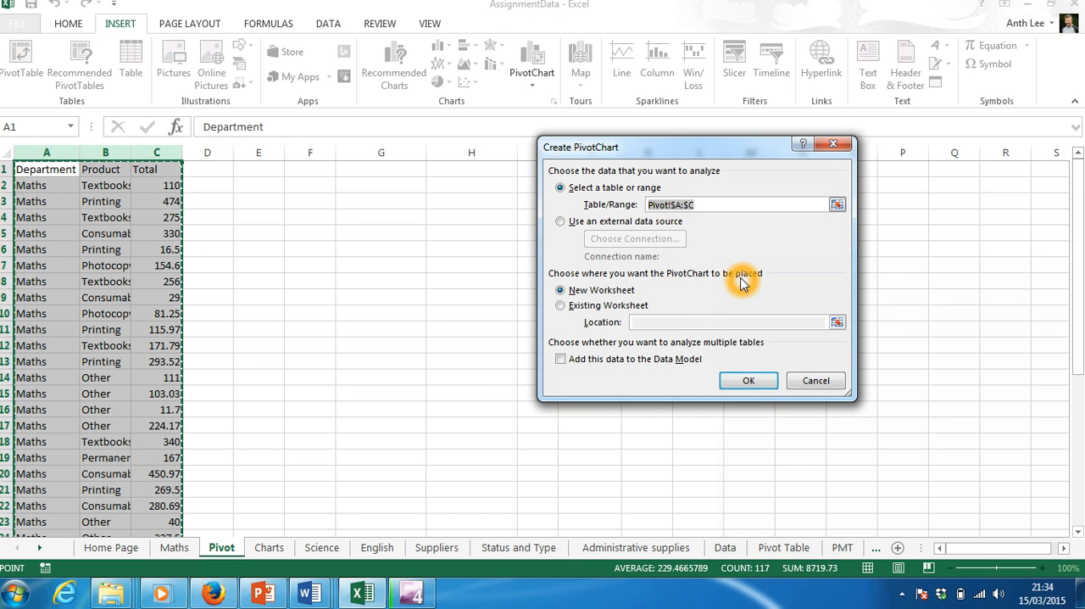
left_click(695, 277)
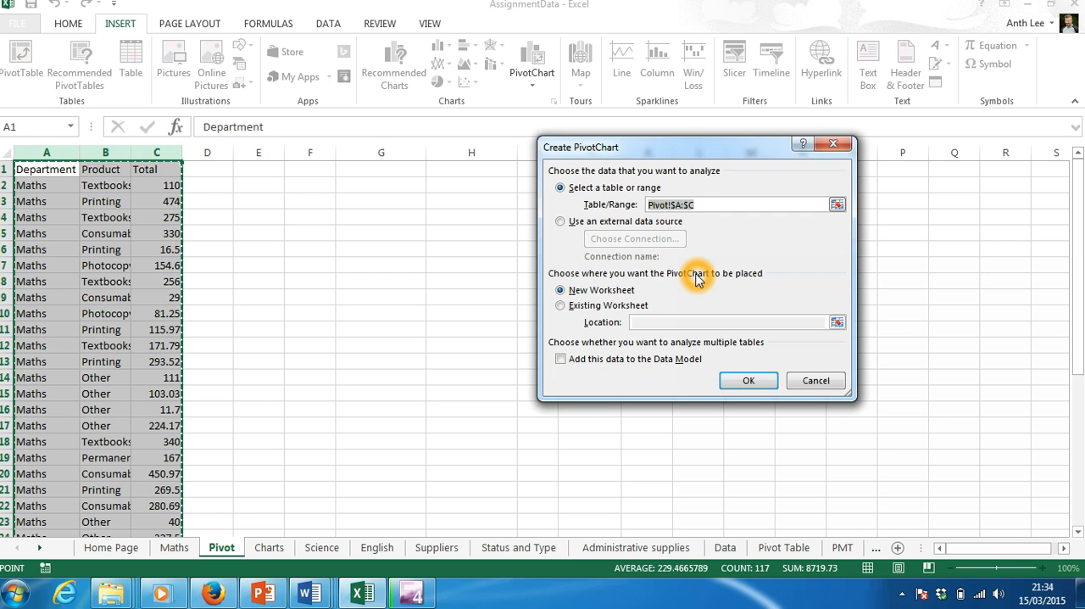
left_click(690, 277)
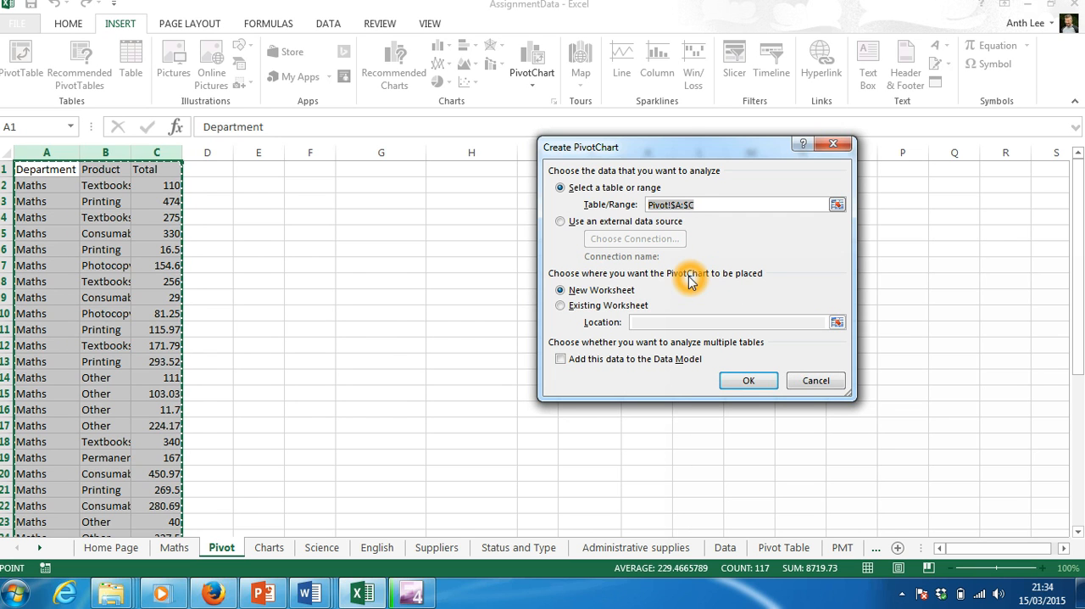
Create the PivotChart on the existing worksheet at Pivot!$F$4 and move the empty chart clear of the PivotTable placeholder.
left_click(596, 306)
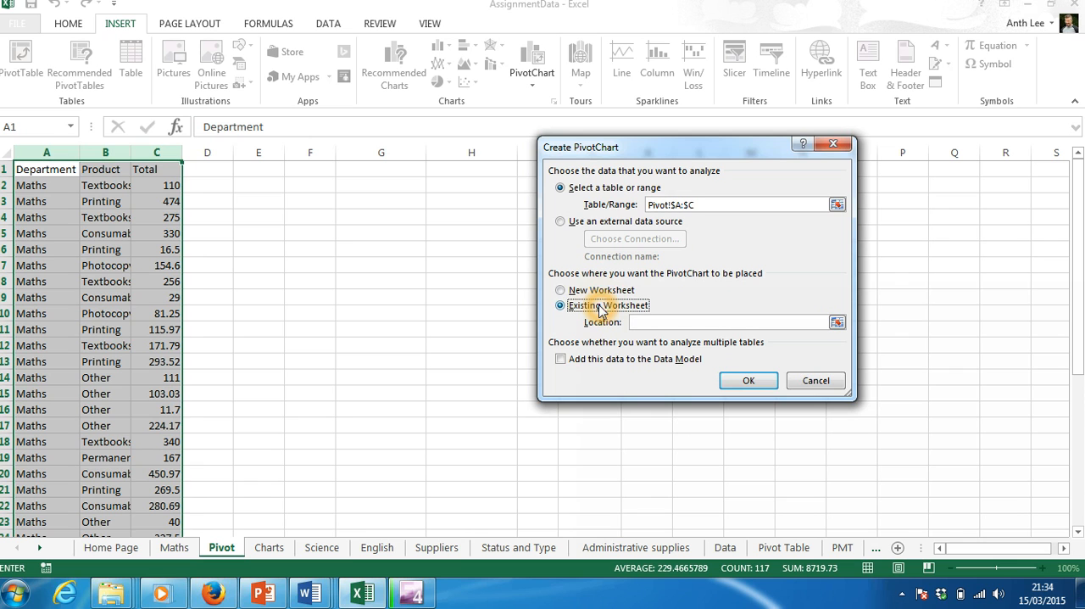
left_click(565, 310)
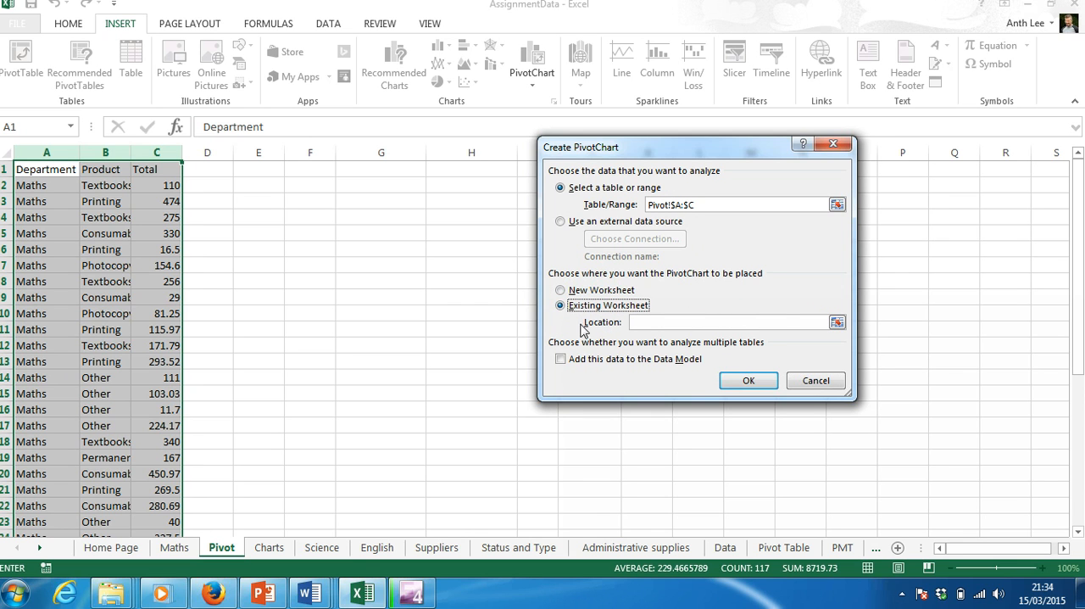
left_click(629, 319)
left_click(325, 220)
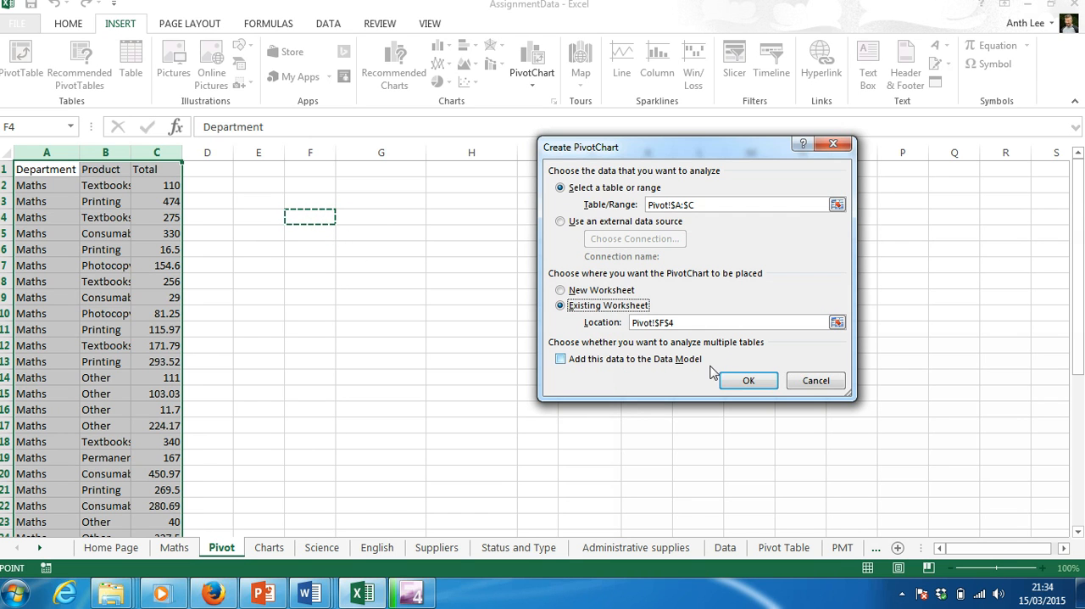
left_click(746, 380)
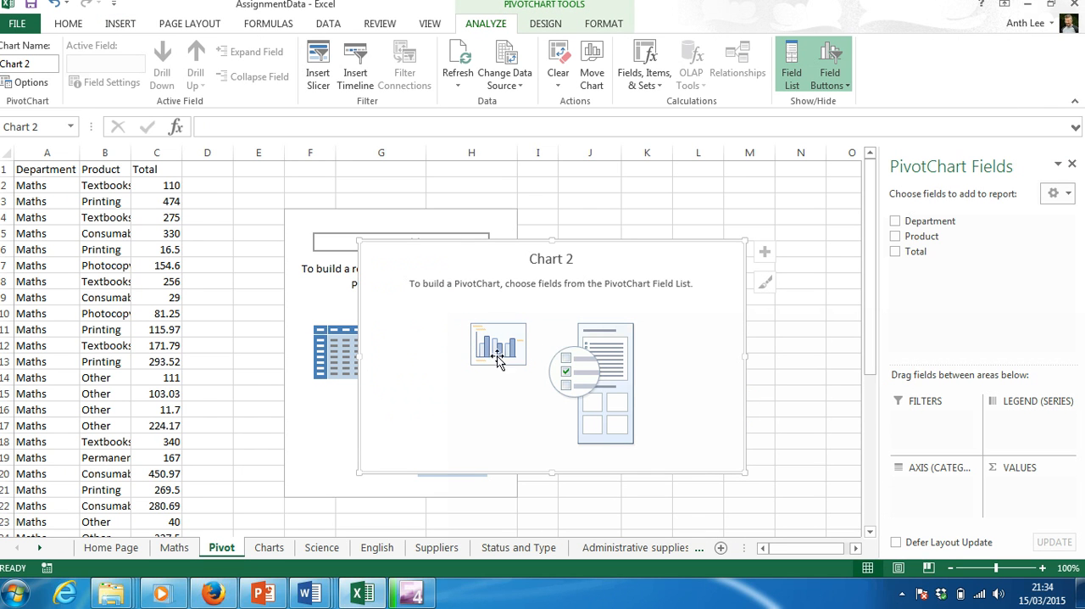
left_click_drag(484, 242, 637, 207)
left_click(555, 293)
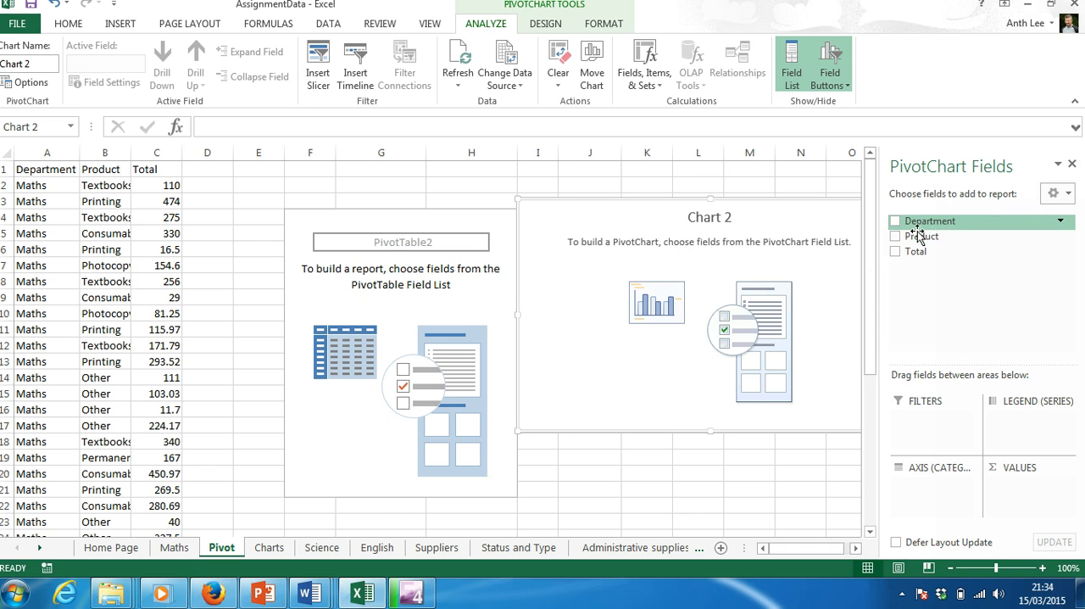
left_click_drag(949, 222, 195, 196)
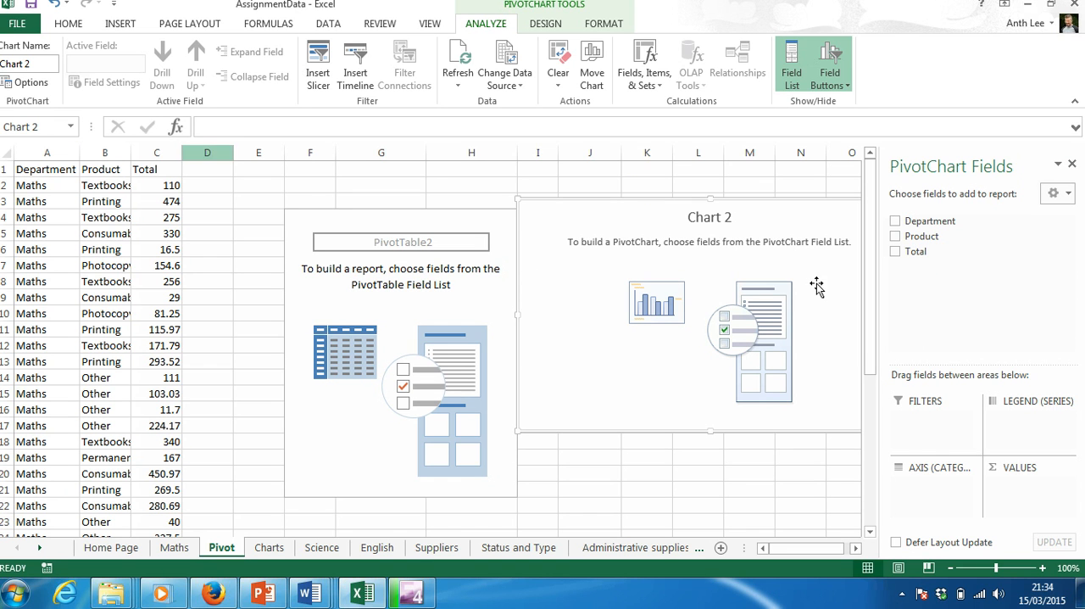
left_click(1041, 415)
left_click(1040, 415)
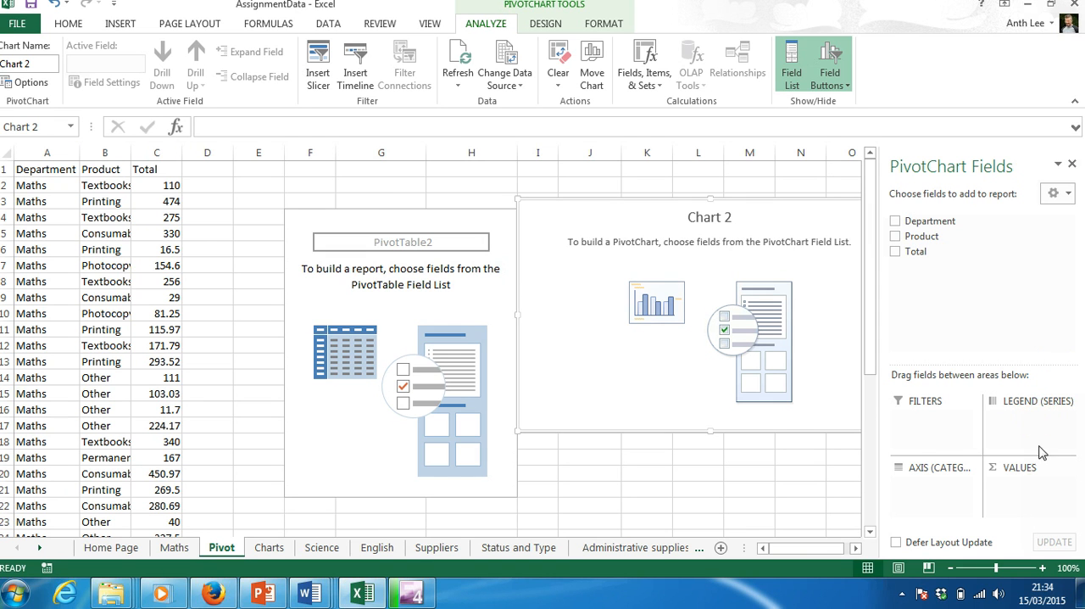
left_click(1037, 488)
left_click(941, 486)
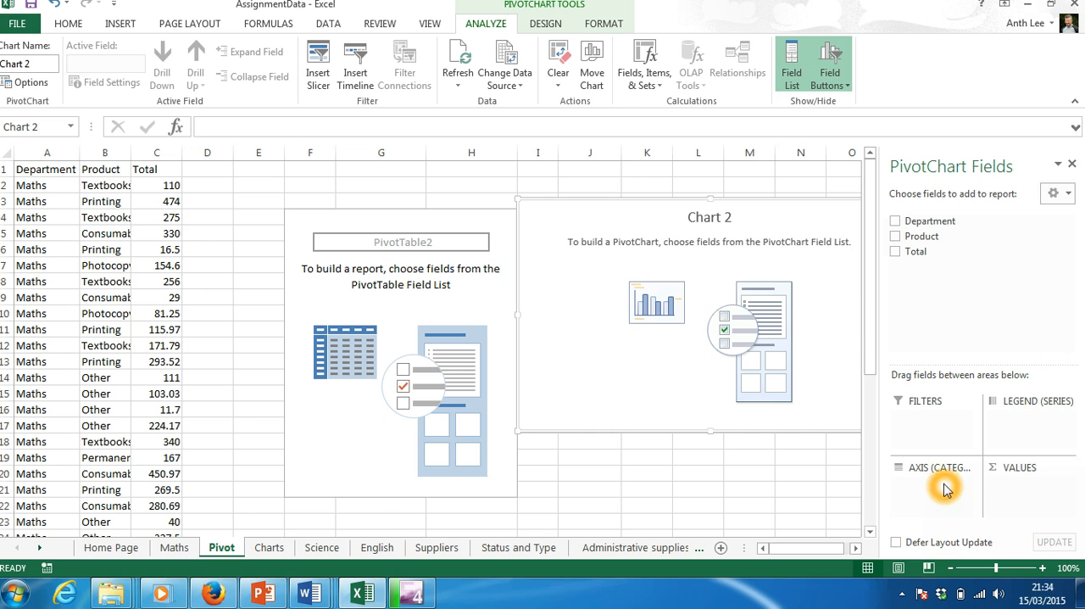
left_click(936, 423)
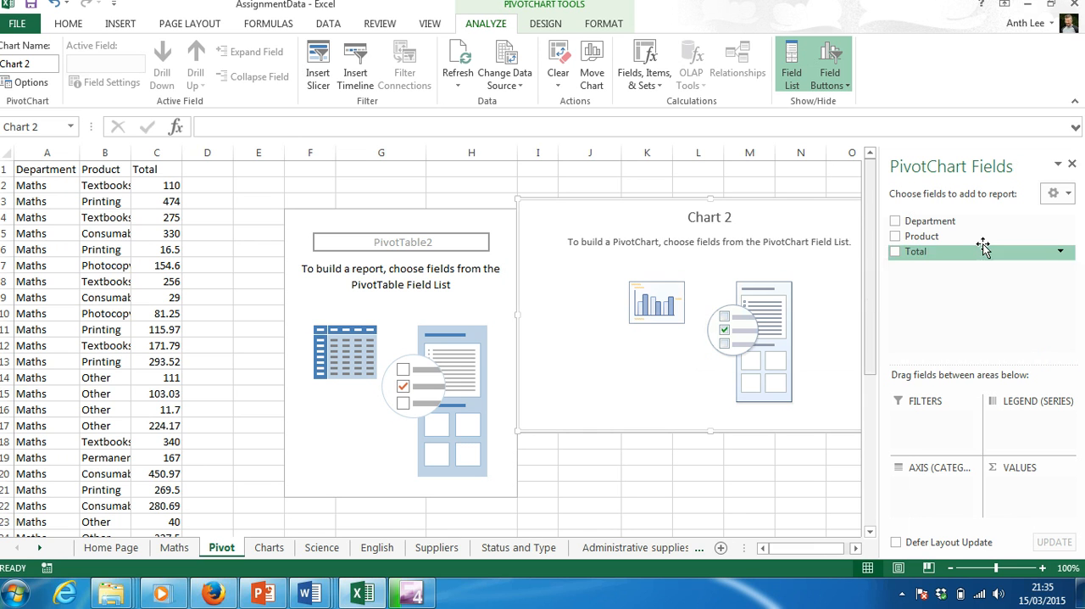
Lay out the PivotChart with Department as legend series, Product as values and Total as axis categories.
left_click_drag(915, 227, 1034, 424)
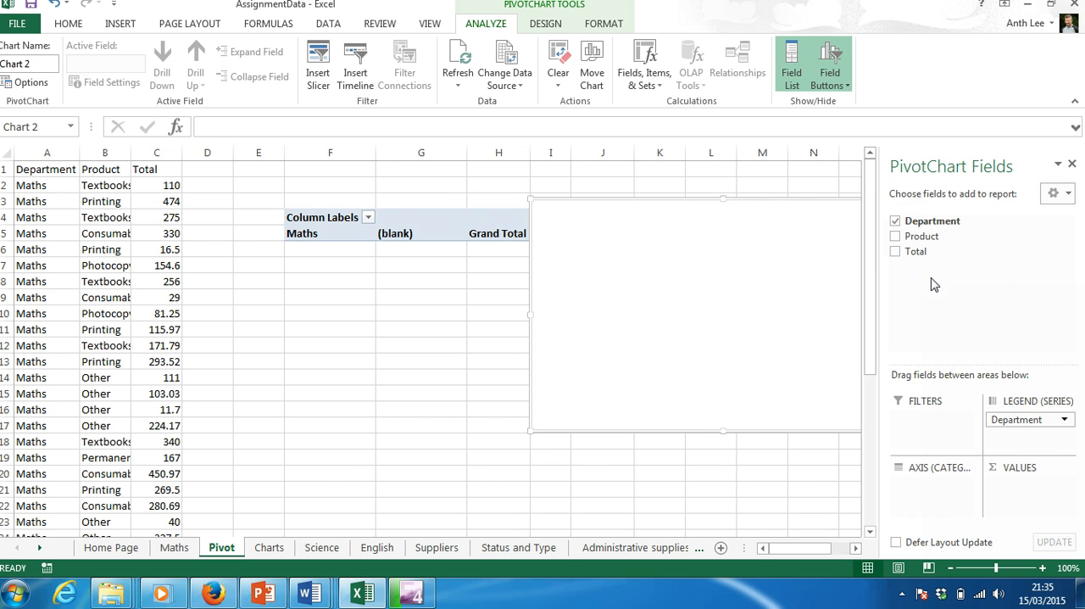
left_click_drag(917, 239, 1049, 504)
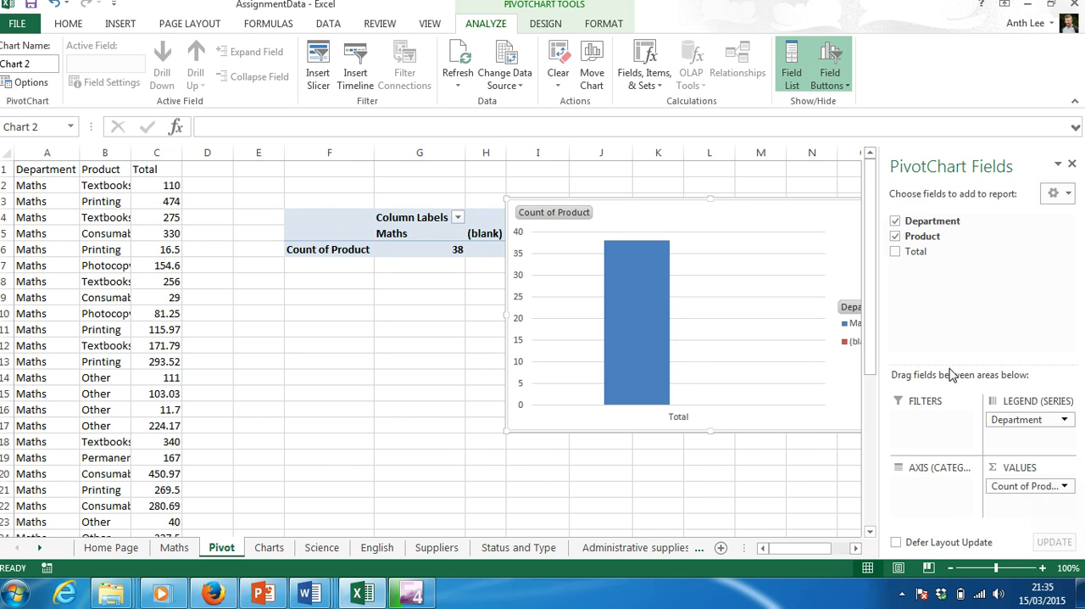
left_click_drag(915, 251, 949, 485)
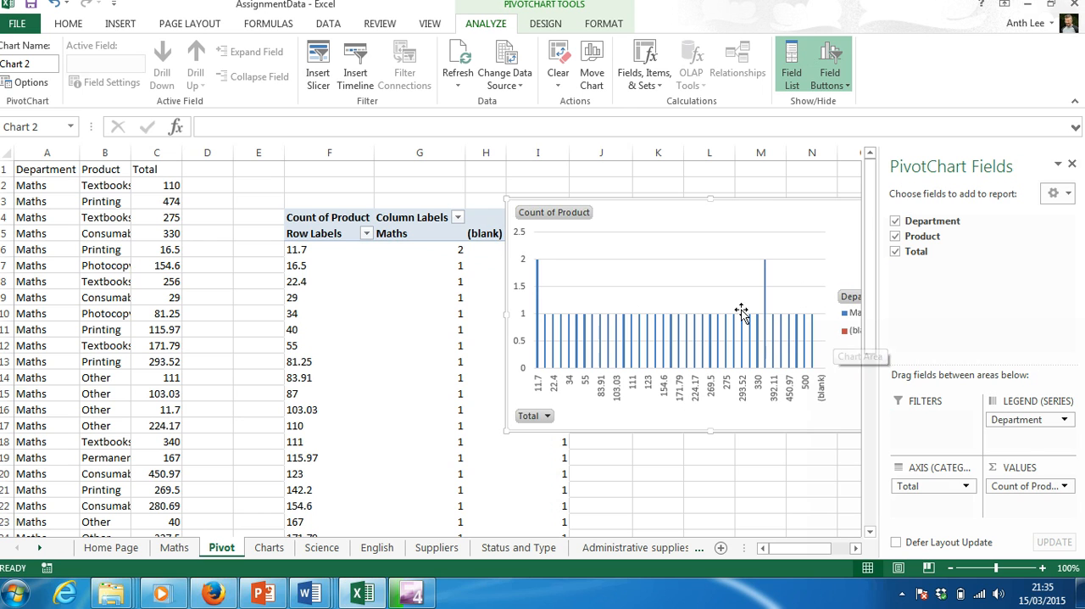
Rearrange the PivotChart fields so that Product supplies the axis categories and Total supplies the values.
left_click_drag(935, 484, 944, 333)
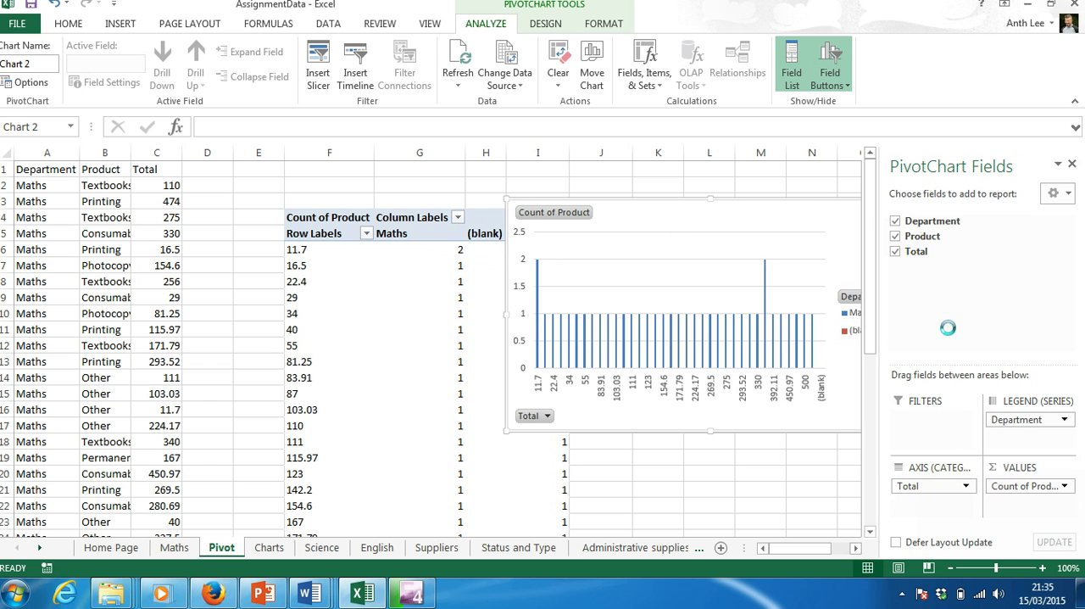
left_click_drag(1032, 490, 953, 496)
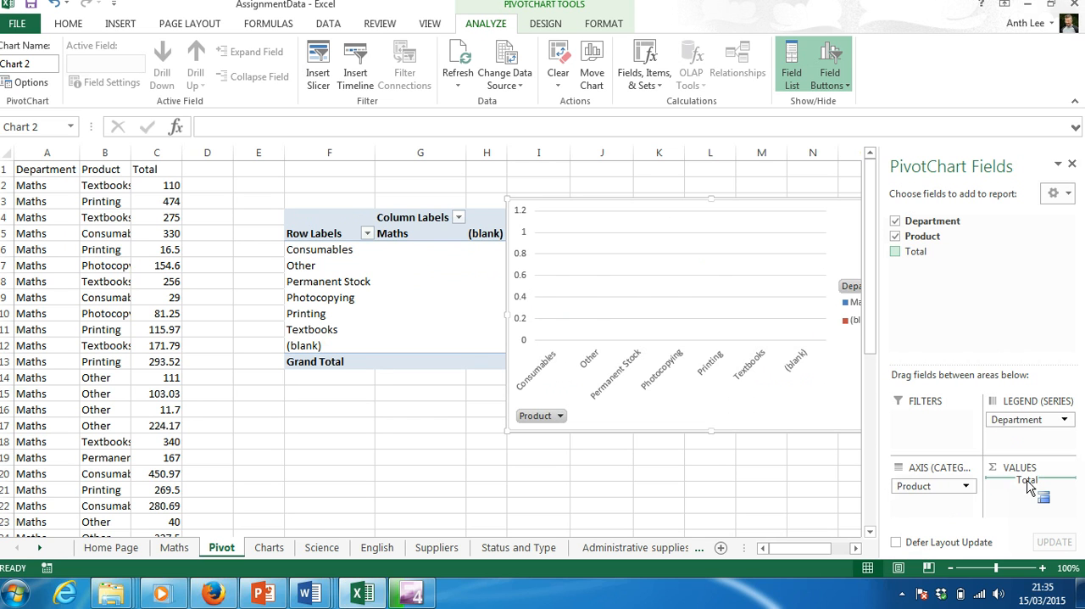
left_click_drag(1028, 483, 1028, 482)
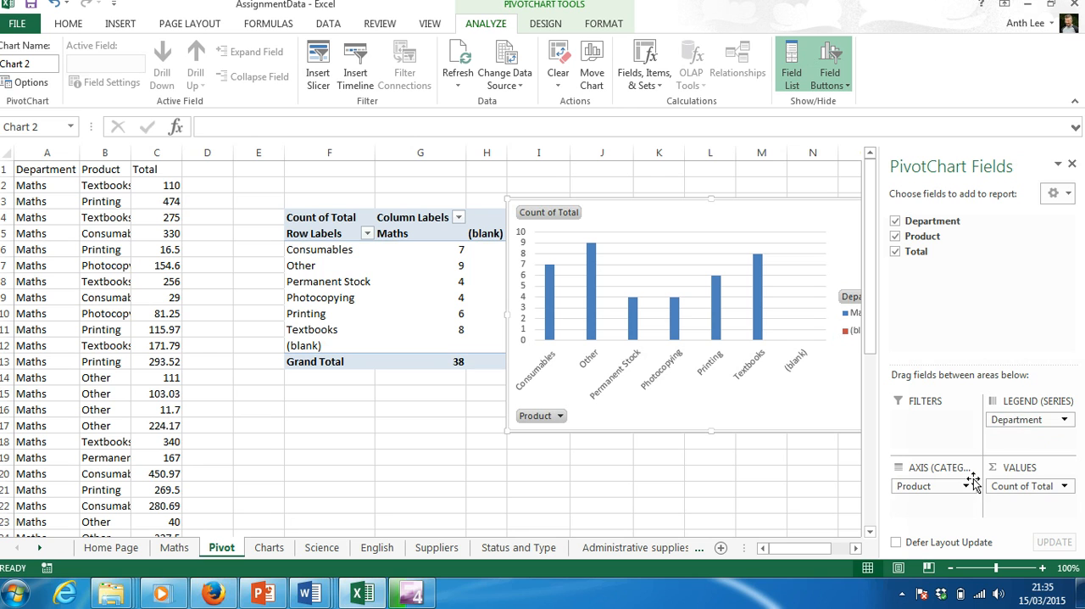
left_click(996, 383)
Summarize the Total value field by Sum instead of Count.
left_click(1013, 486)
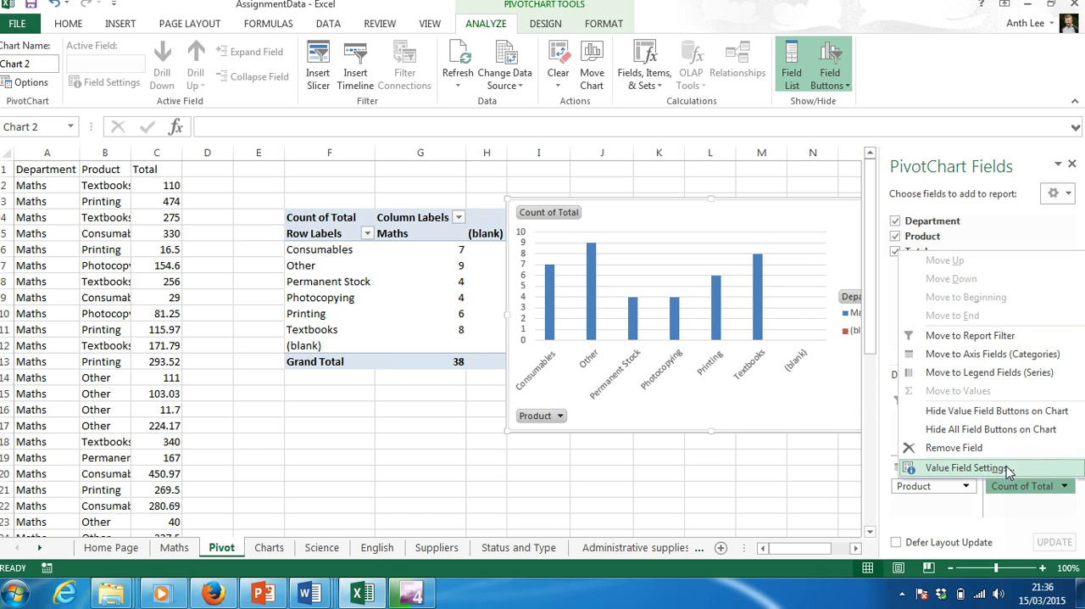
left_click(955, 473)
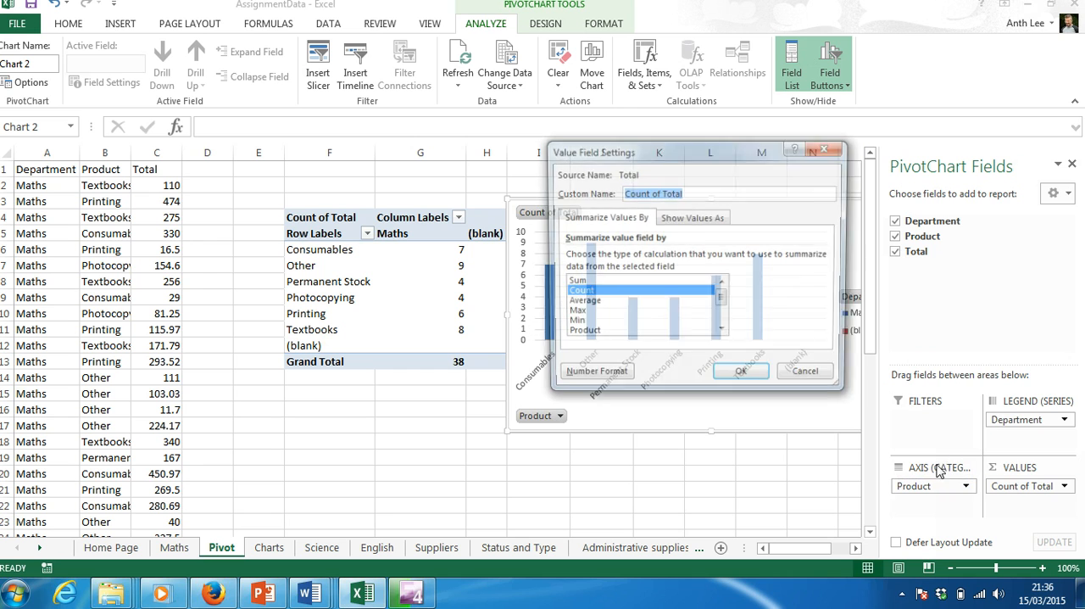
left_click(581, 293)
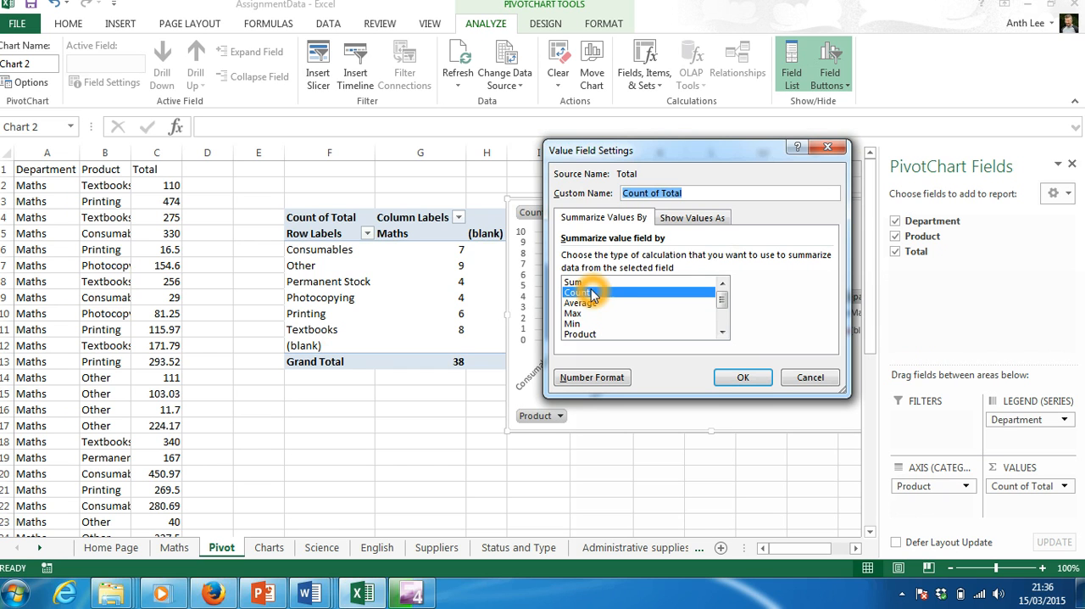
left_click(586, 283)
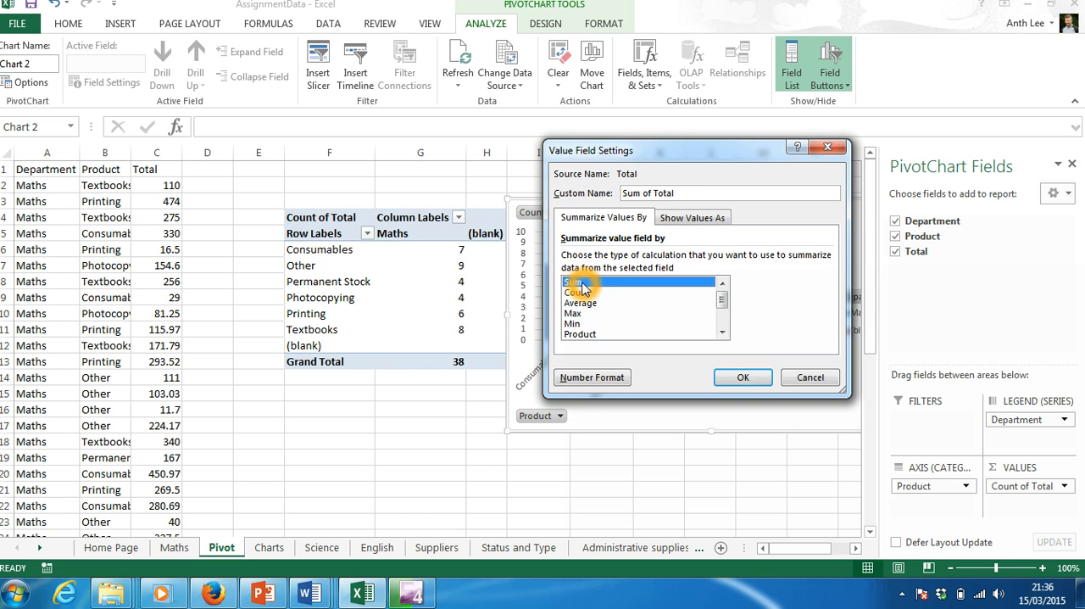
left_click(741, 378)
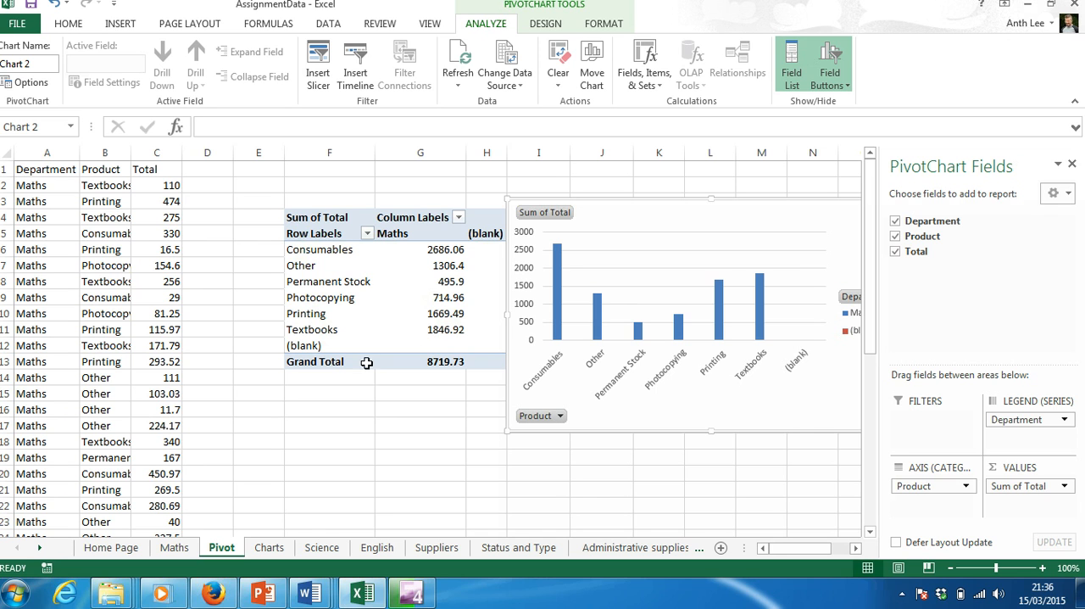
Move the PivotChart partly over the PivotTable so that its full width, including the Department legend, fits in view.
left_click(332, 253)
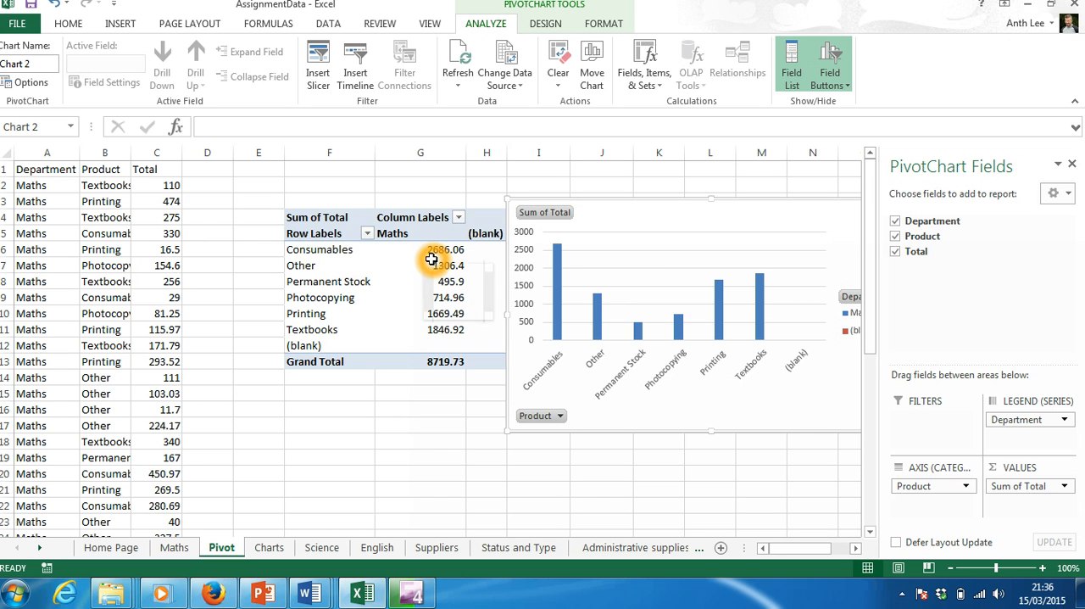
mouse_move(456, 254)
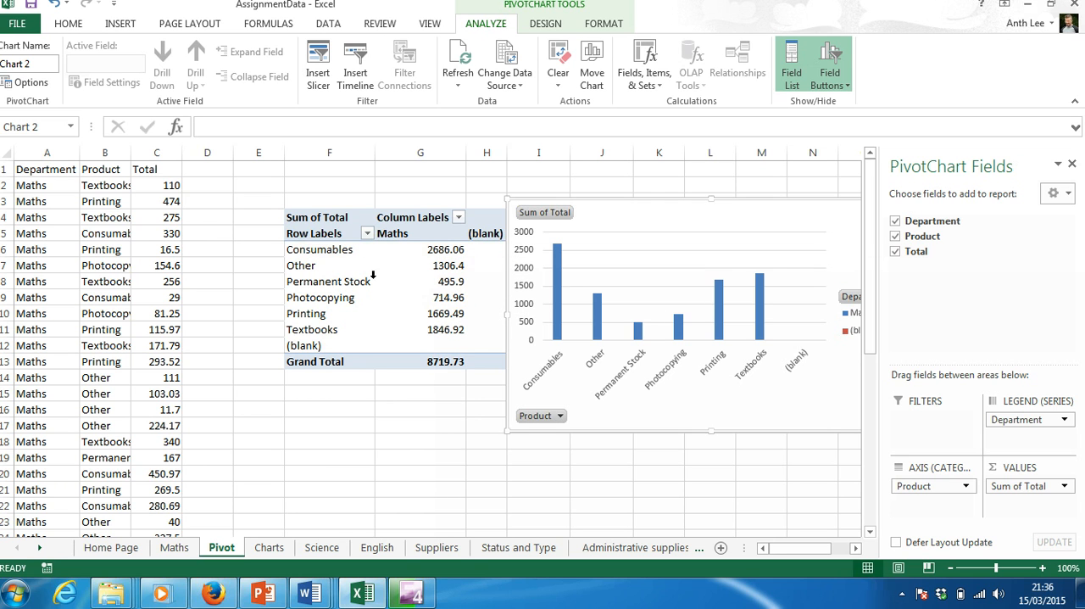
mouse_move(447, 355)
left_click_drag(639, 218, 573, 199)
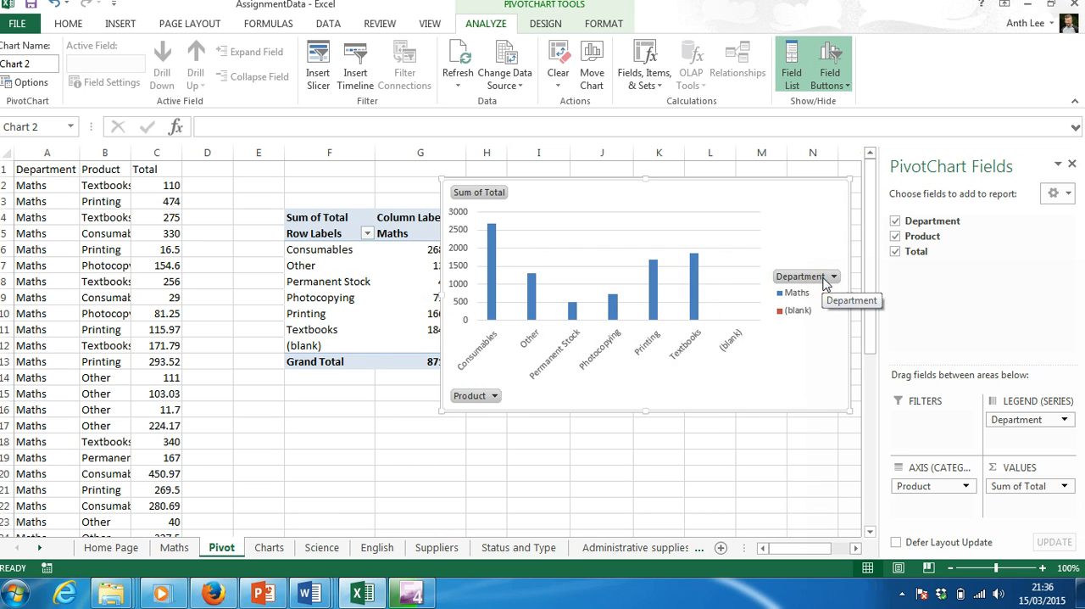
View the chart's Department filter choices and filter its Product field to only Consumables.
left_click(821, 283)
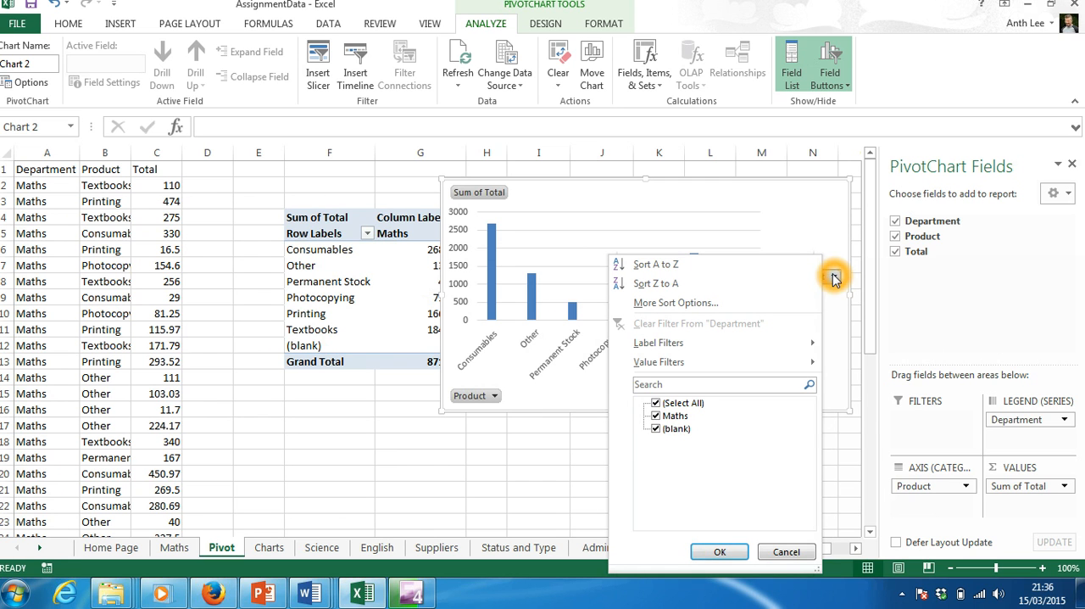
left_click(719, 551)
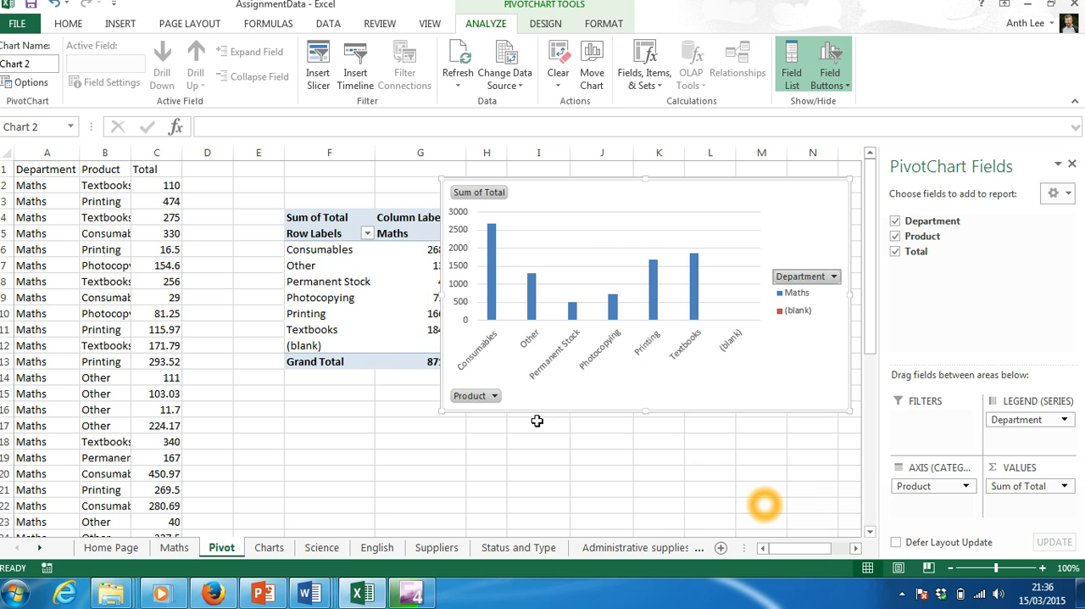
left_click(493, 395)
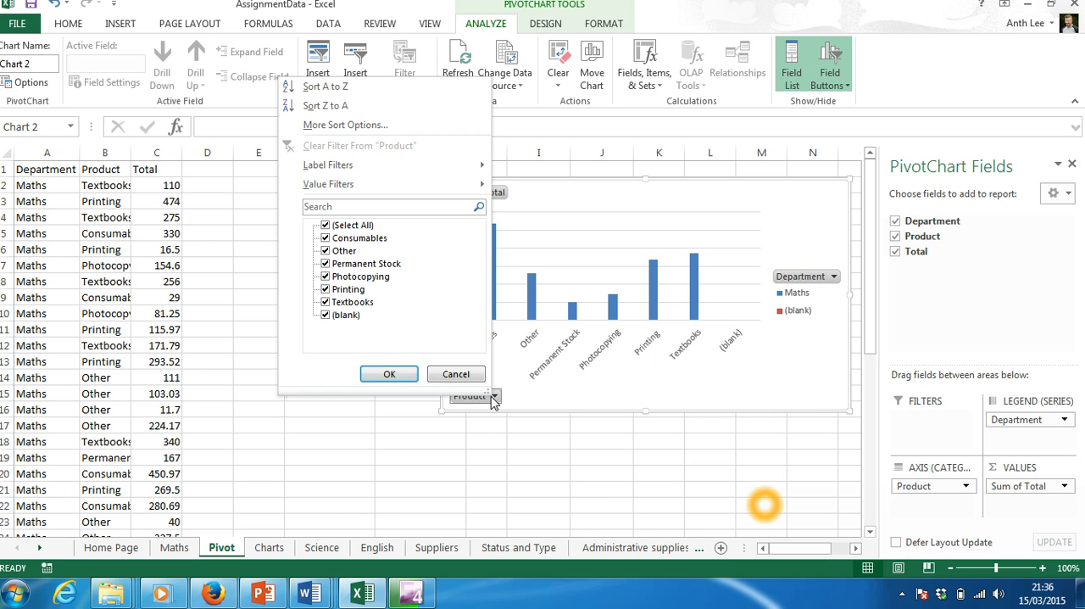
left_click(325, 226)
left_click(325, 238)
left_click(386, 373)
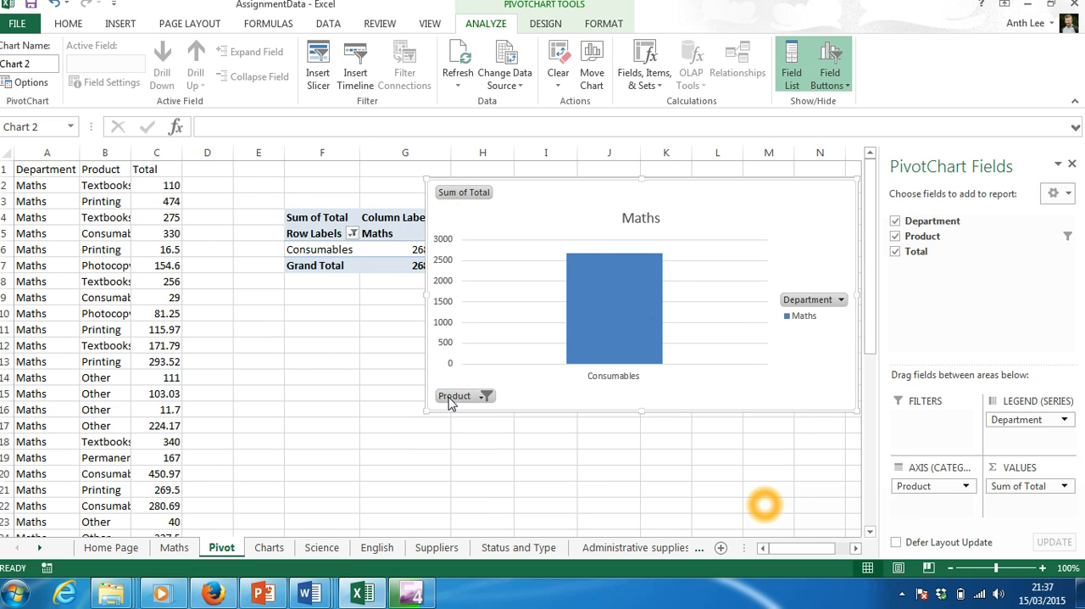
Reopen the Product filter on the PivotChart.
left_click(485, 395)
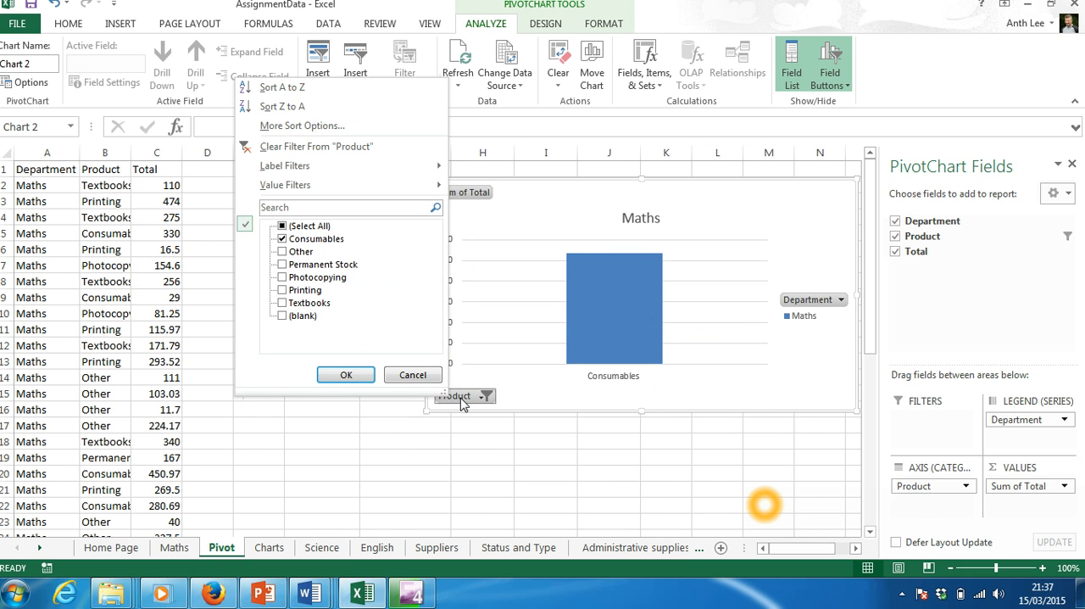